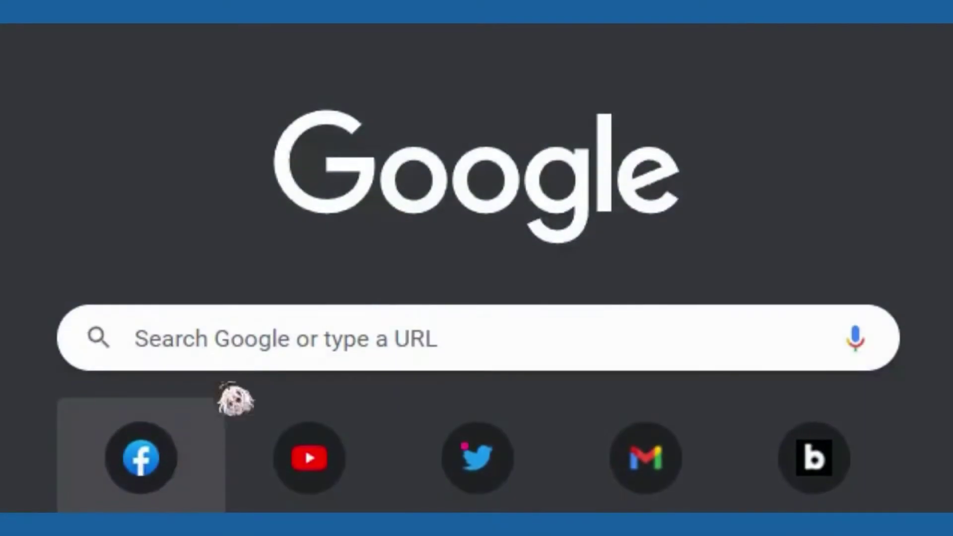
# Search Google for 'qr code generator' from the Chrome search box.
pyautogui.click(242, 346)
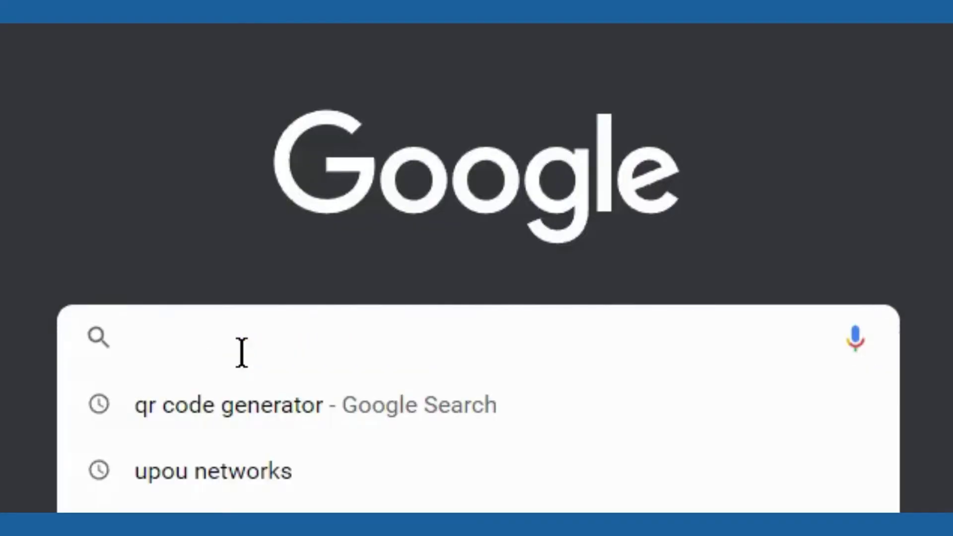
pyautogui.write('qr code genera')
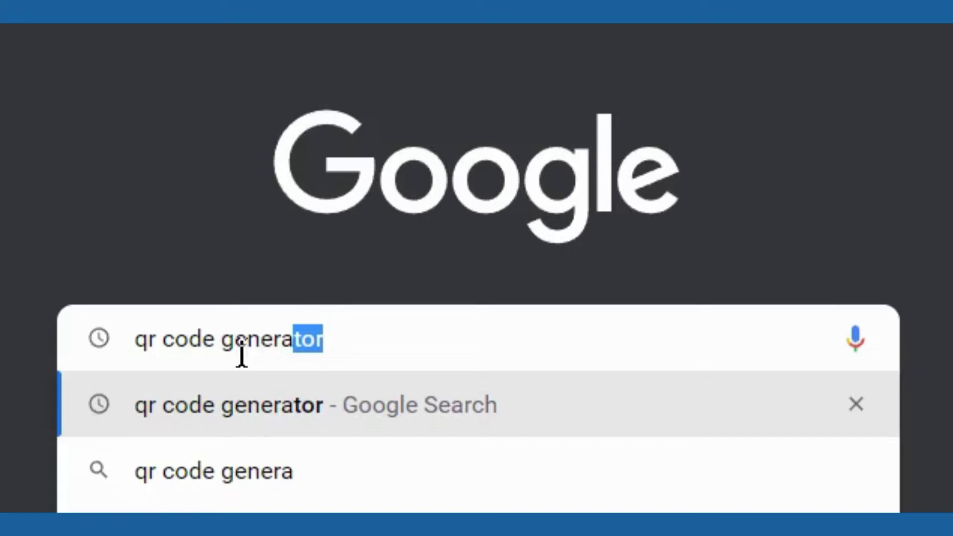
pyautogui.write('or')
pyautogui.press('Return')
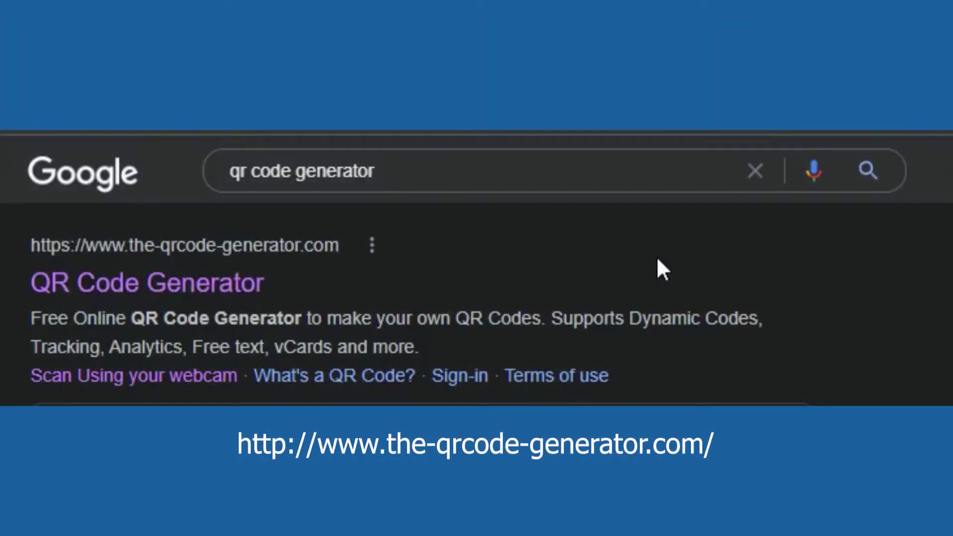
pyautogui.click(157, 286)
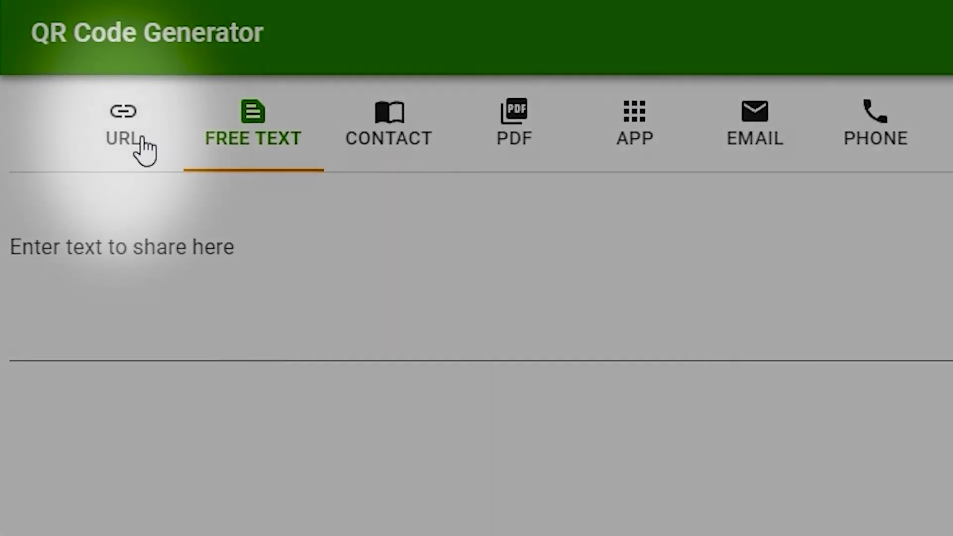
pyautogui.click(153, 108)
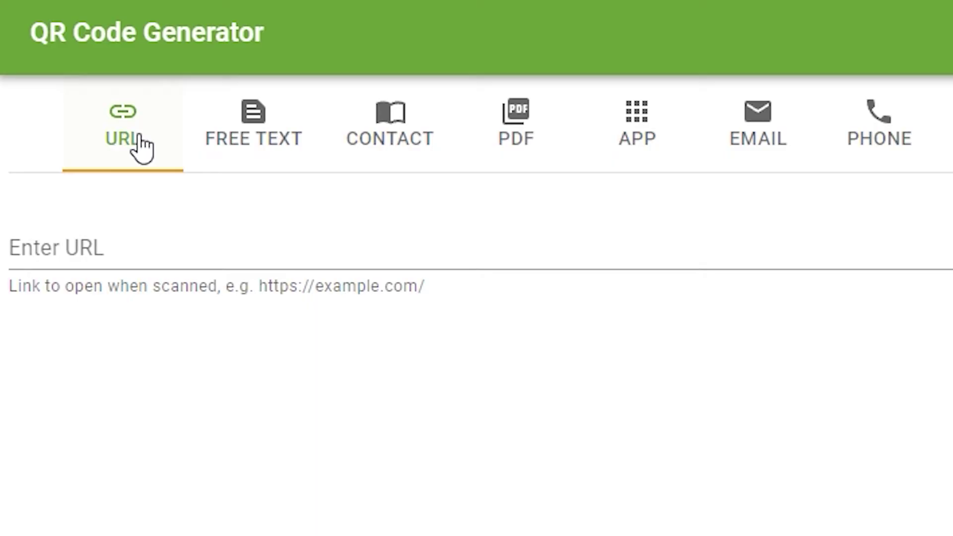
pyautogui.click(174, 253)
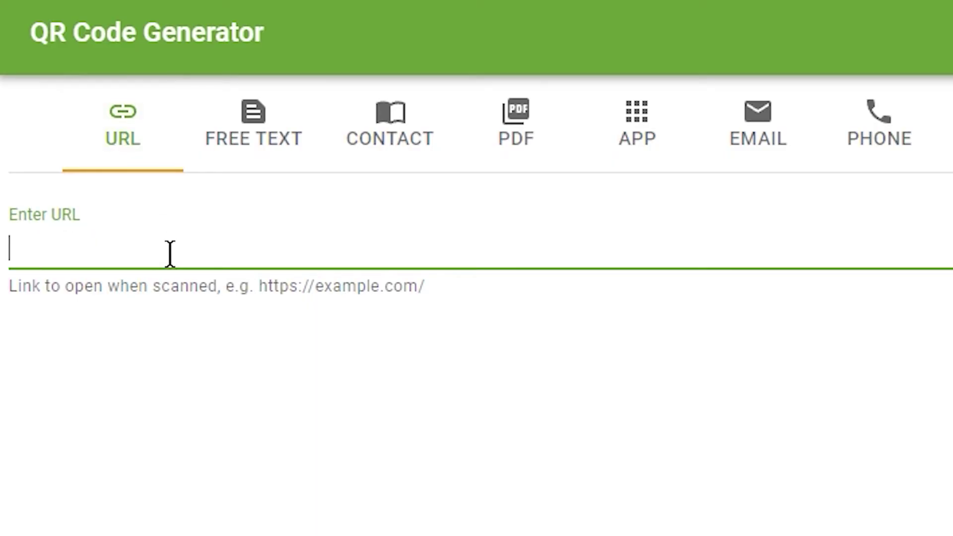
pyautogui.write('https://networks.upou.edu.ph/')
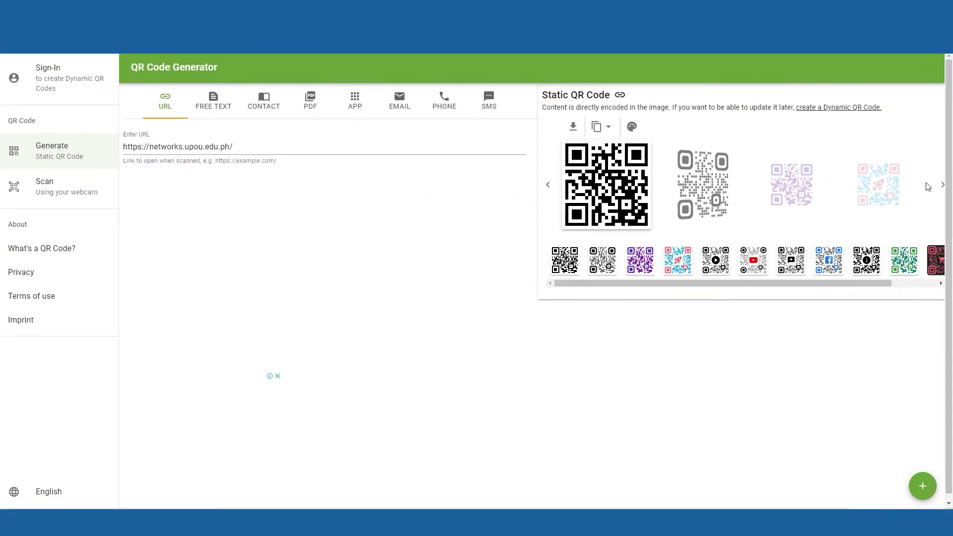
pyautogui.click(944, 186)
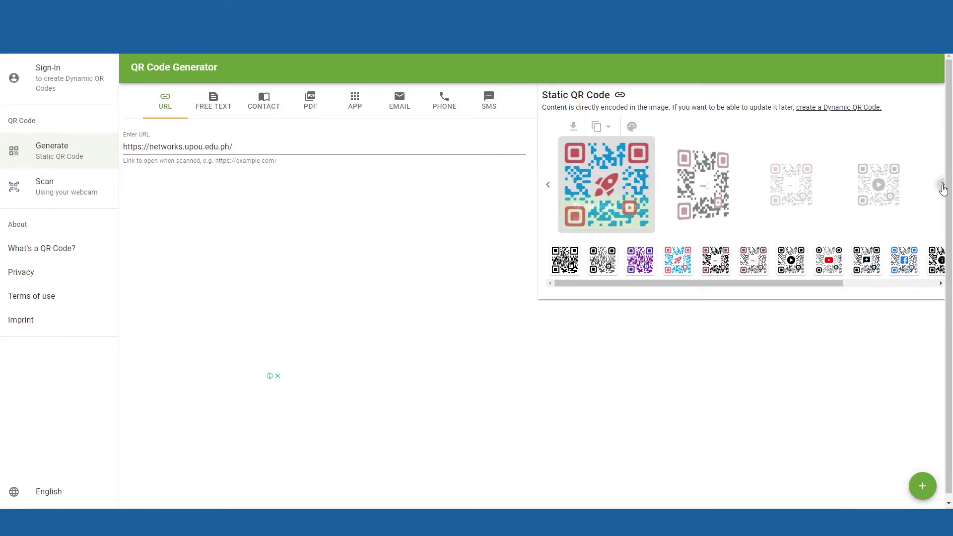
pyautogui.click(943, 185)
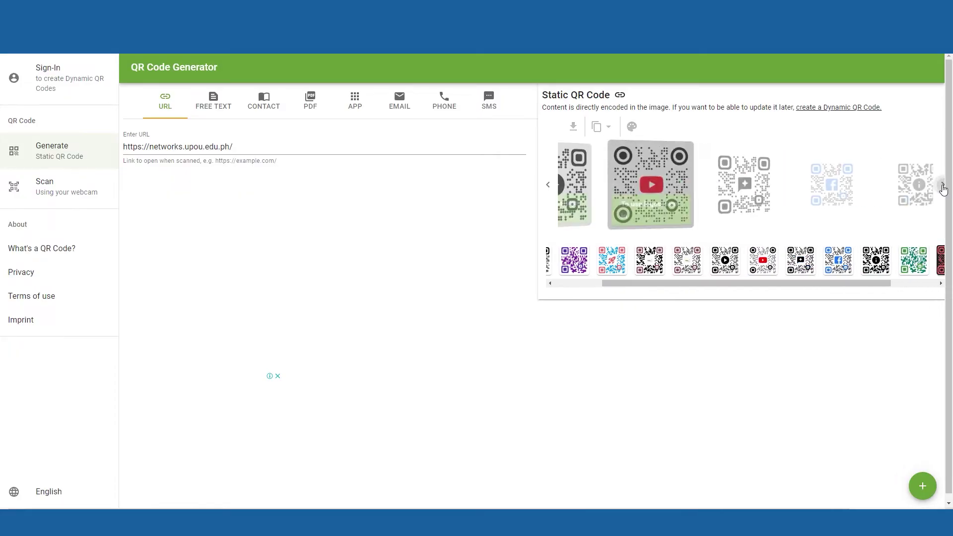
# Restyle the website code with Smooth modules and a dusty red colour.
pyautogui.click(632, 130)
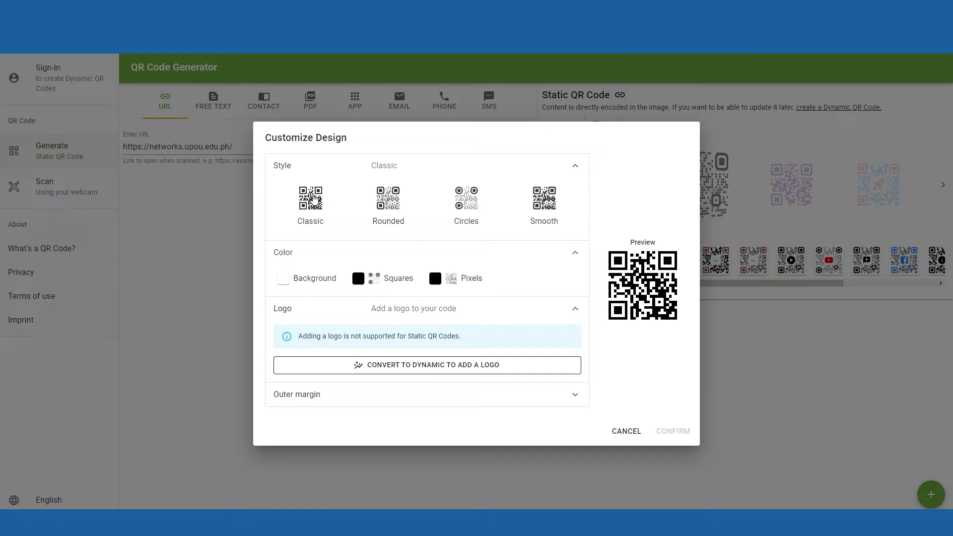
pyautogui.click(387, 208)
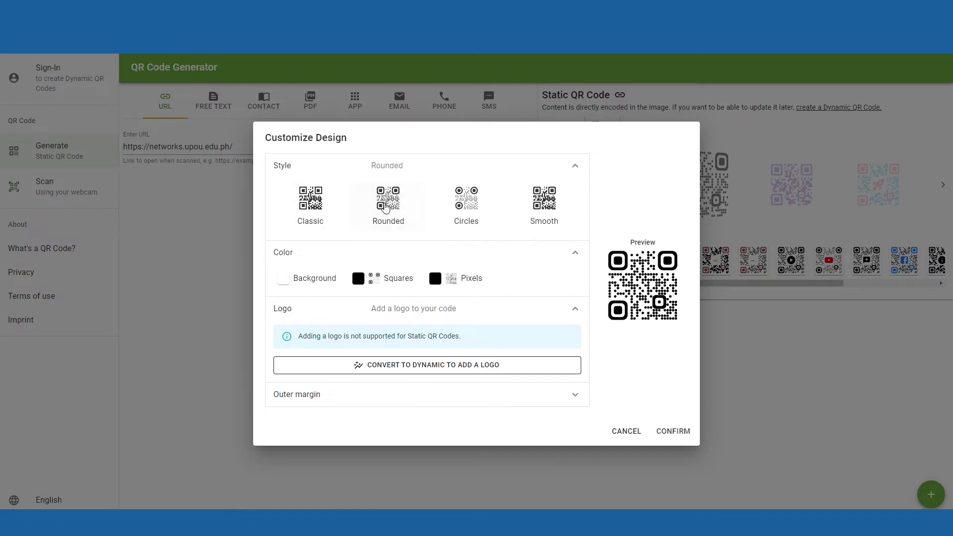
pyautogui.click(467, 205)
pyautogui.click(544, 205)
pyautogui.click(282, 278)
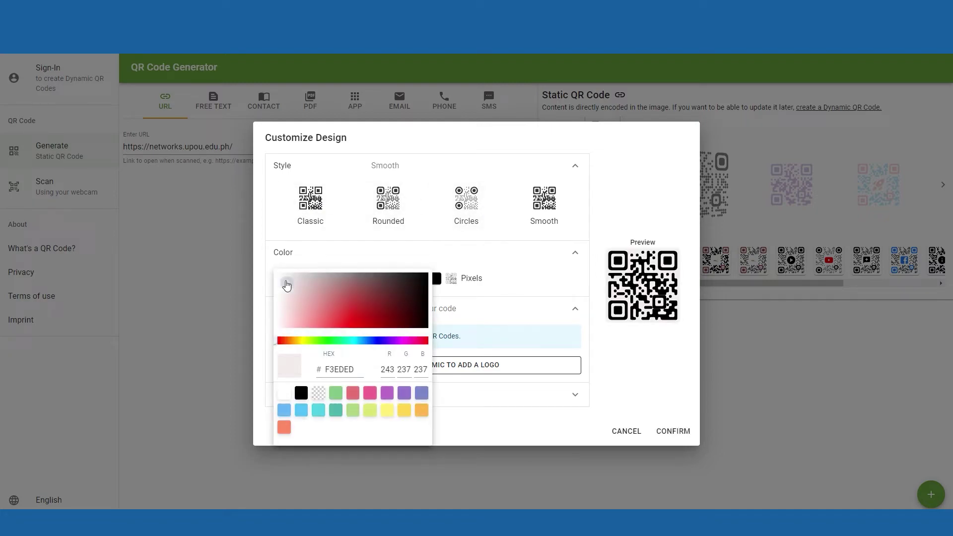
pyautogui.moveTo(323, 317); pyautogui.dragTo(347, 293)
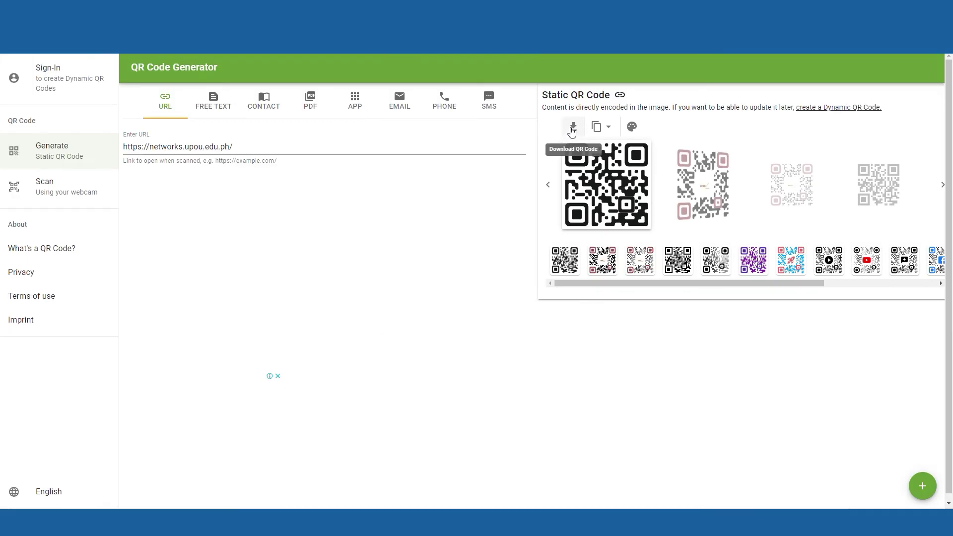
# Download the website QR code as a PNG named UPOU NETWORKS.
pyautogui.click(573, 128)
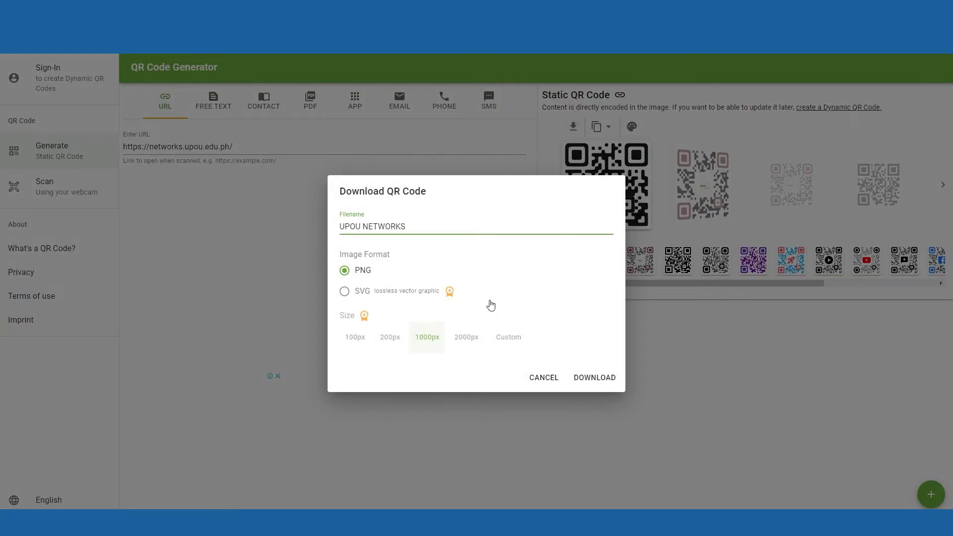
pyautogui.click(595, 378)
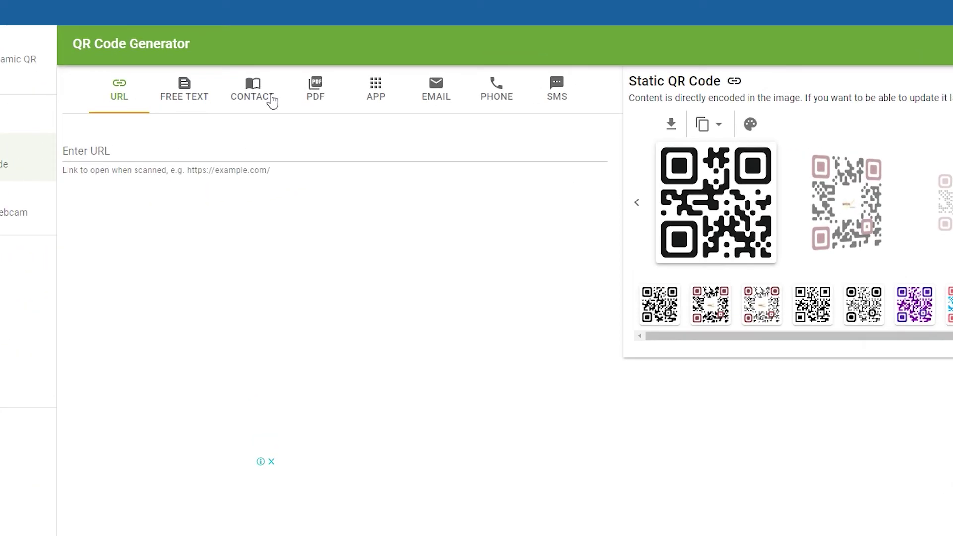
# Fill the contact card form with Juan Dela Cruz's name, organization, title, email and phone.
pyautogui.click(240, 83)
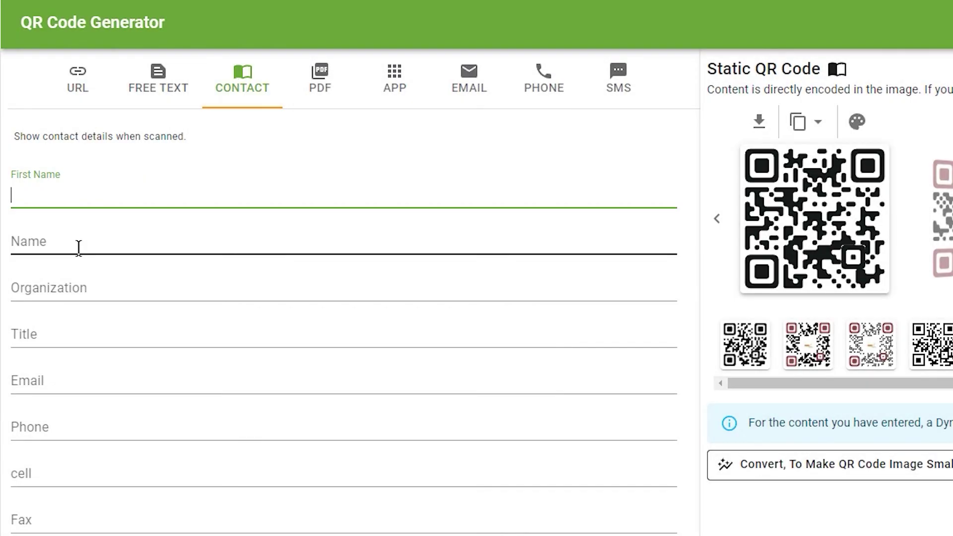
pyautogui.click(78, 248)
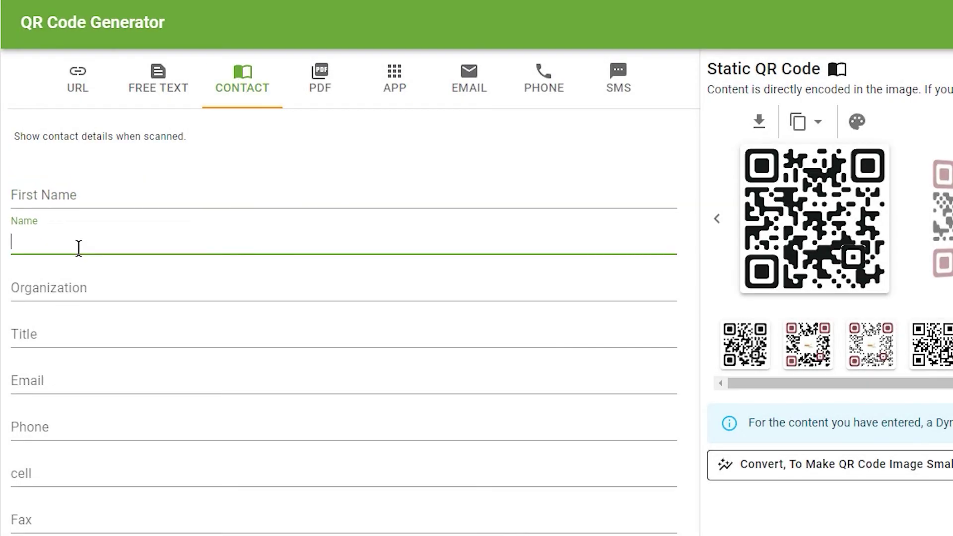
pyautogui.write('Juan ')
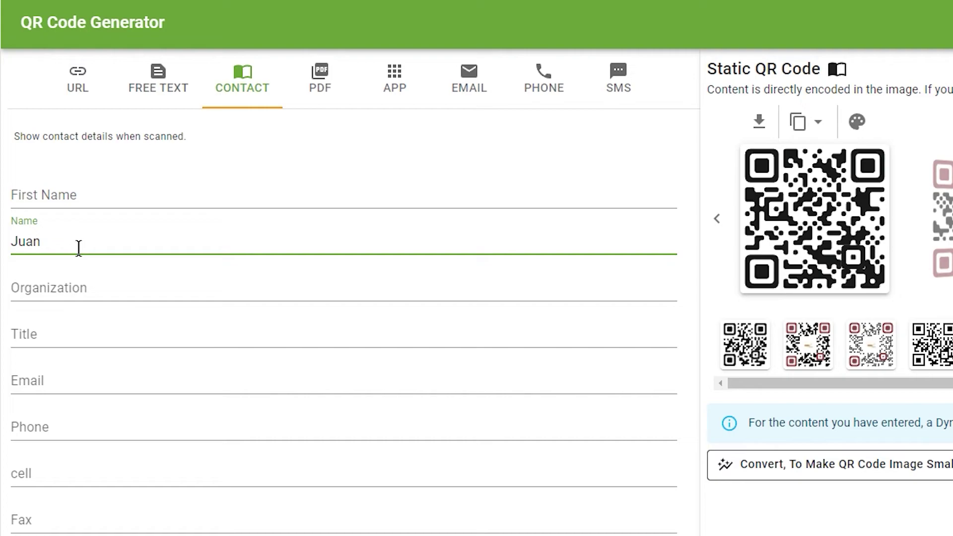
pyautogui.write('Dela Cruz')
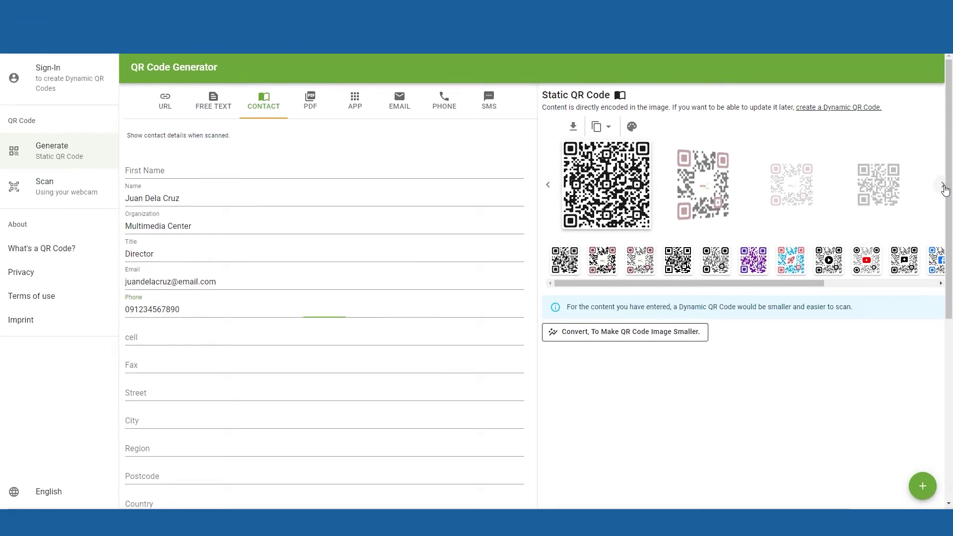
pyautogui.click(943, 184)
# Colour the contact code light green and download it as the PNG 'Juan V-card'.
pyautogui.click(632, 128)
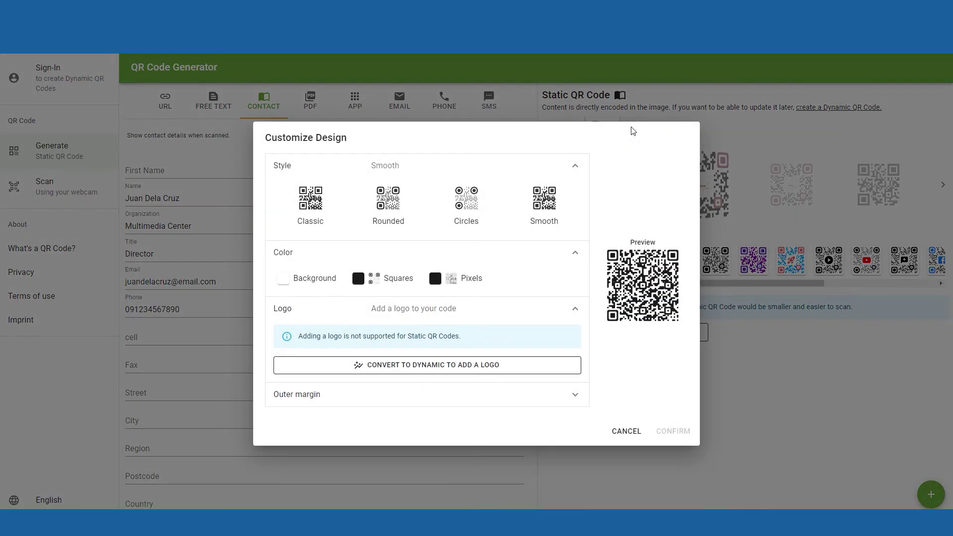
pyautogui.click(285, 282)
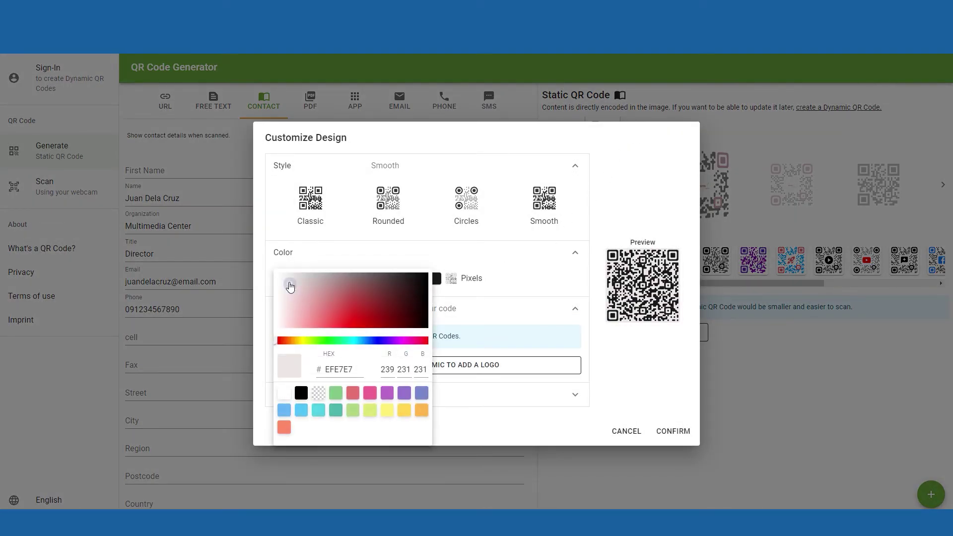
pyautogui.click(336, 394)
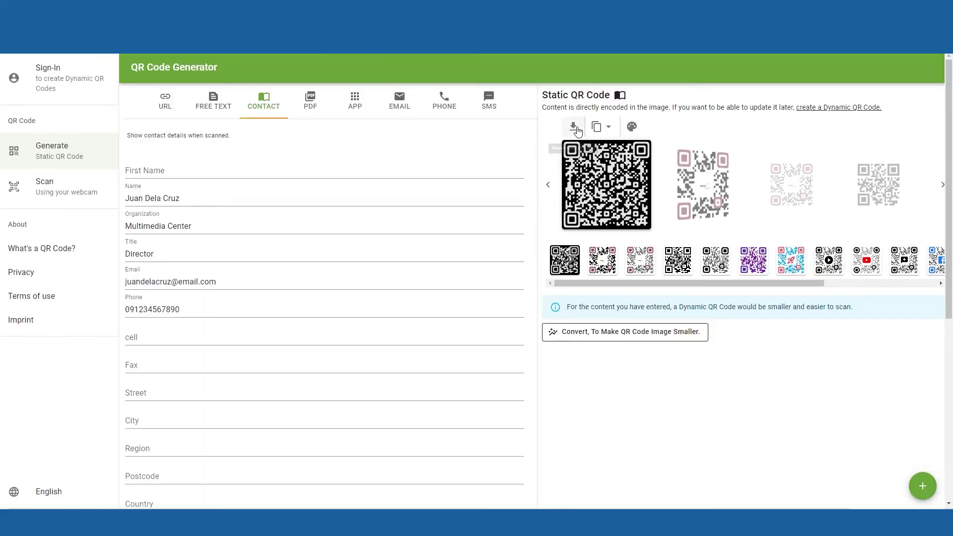
pyautogui.click(576, 127)
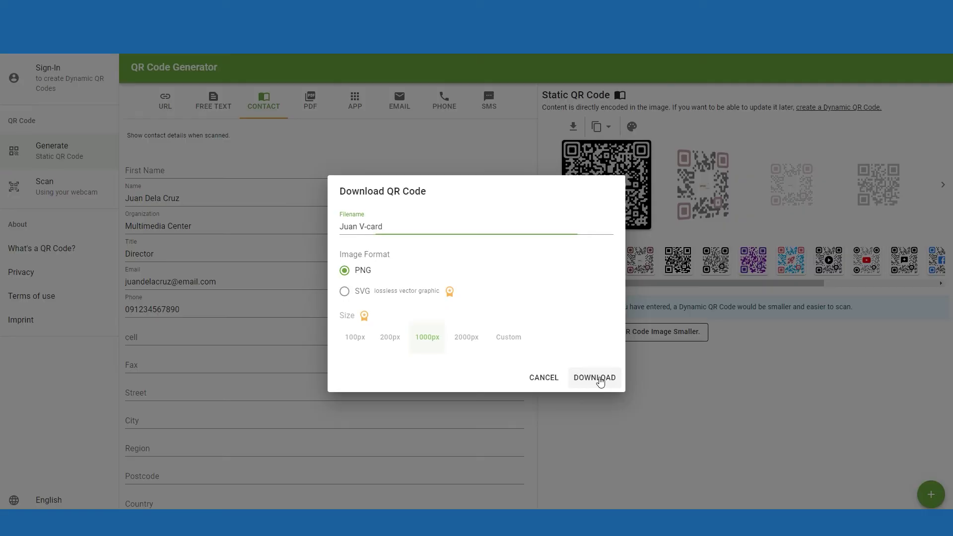
pyautogui.click(600, 379)
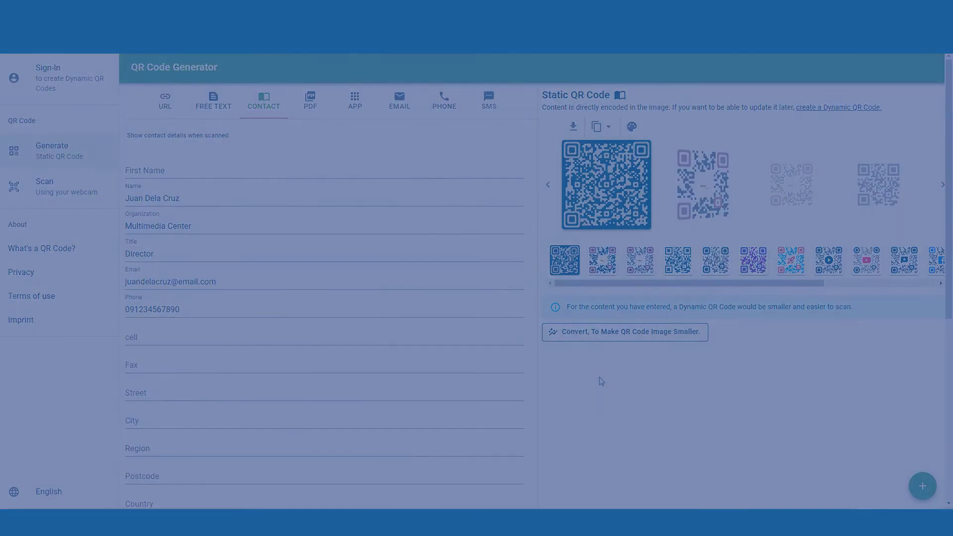